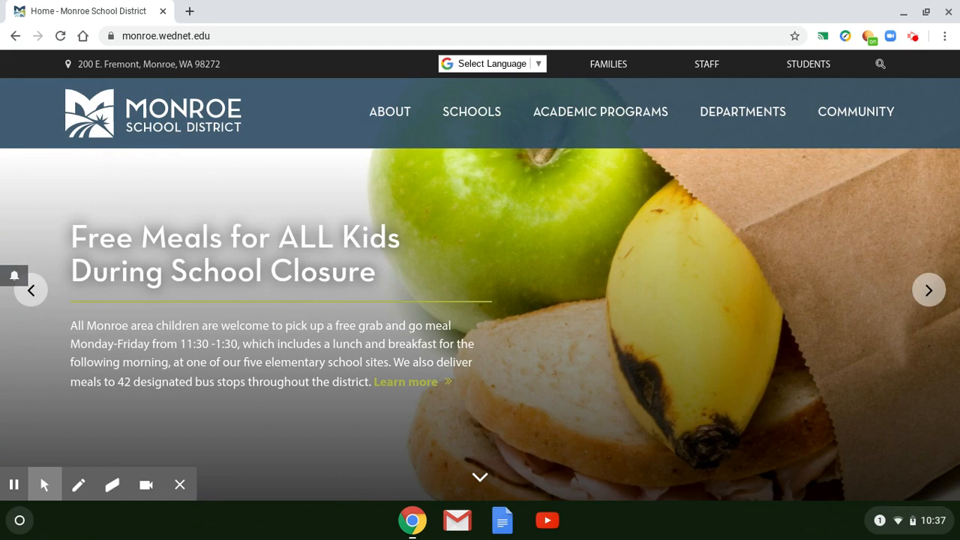
Go to zoom.us and sign in with the Google account
{"action": "left_click", "coordinate": [249, 35]}
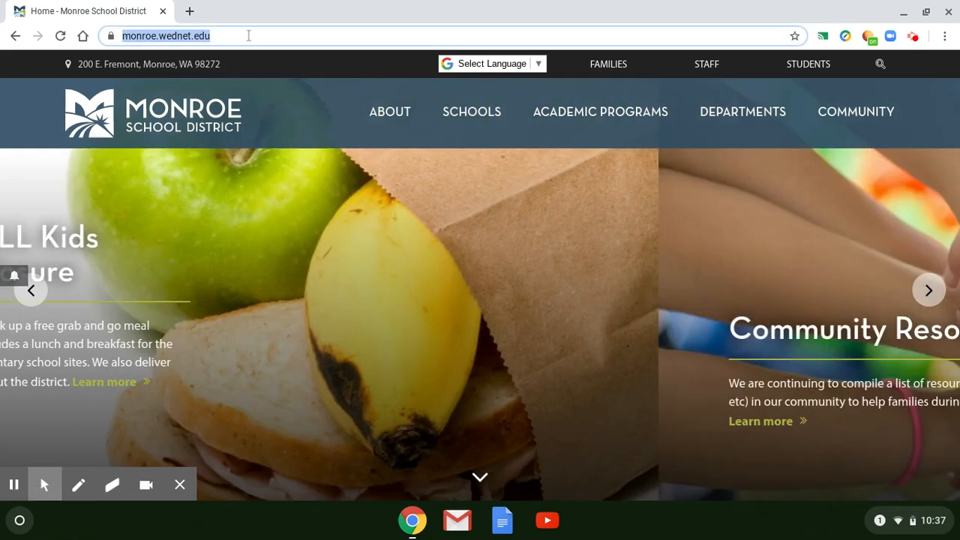
{"action": "type", "text": "zoom."}
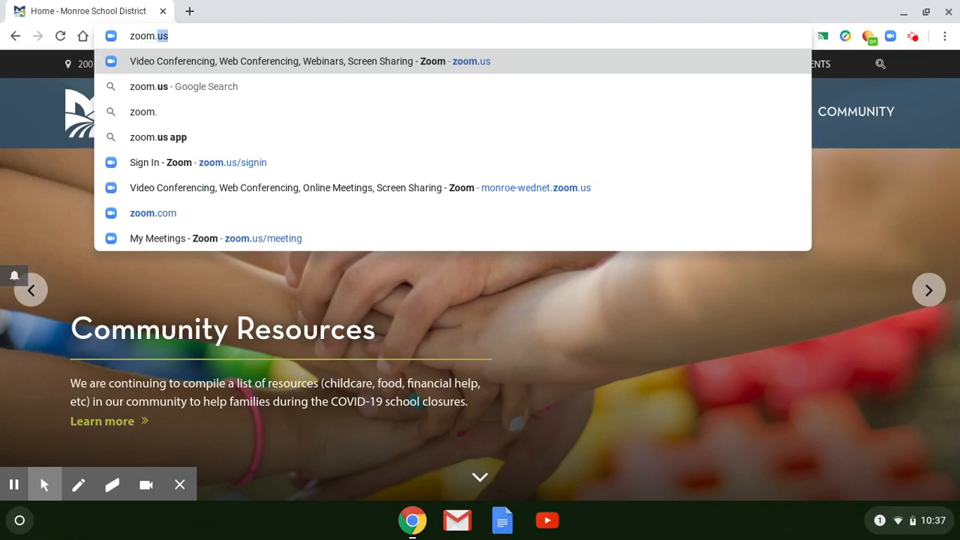
{"action": "type", "text": "us"}
{"action": "key", "text": "Return"}
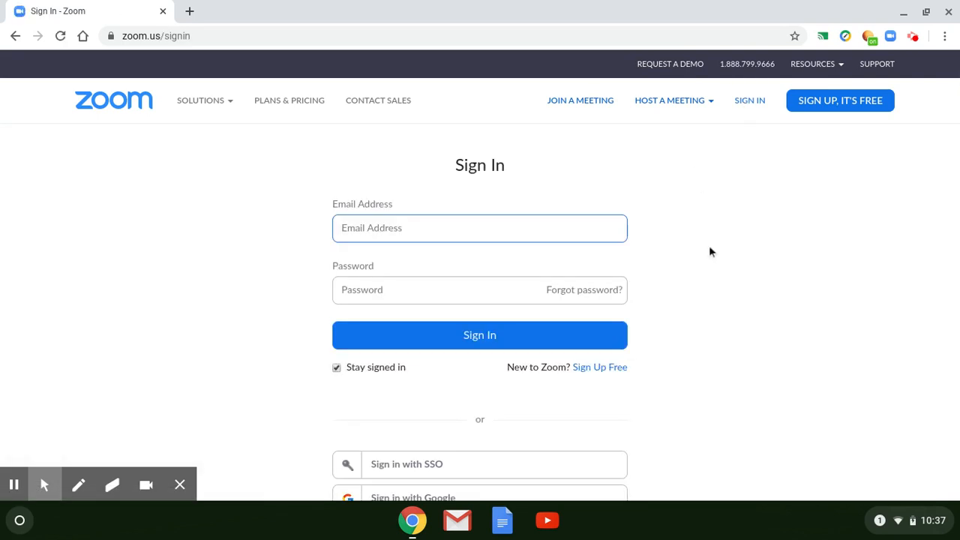
{"action": "scroll", "coordinate": [711, 252], "scroll_direction": "down", "scroll_amount": 3}
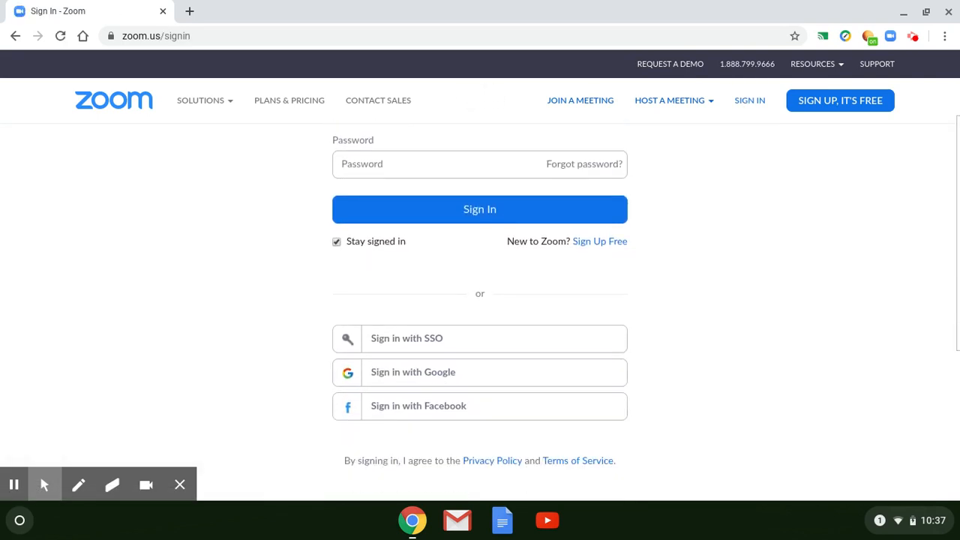
{"action": "left_click", "coordinate": [398, 373]}
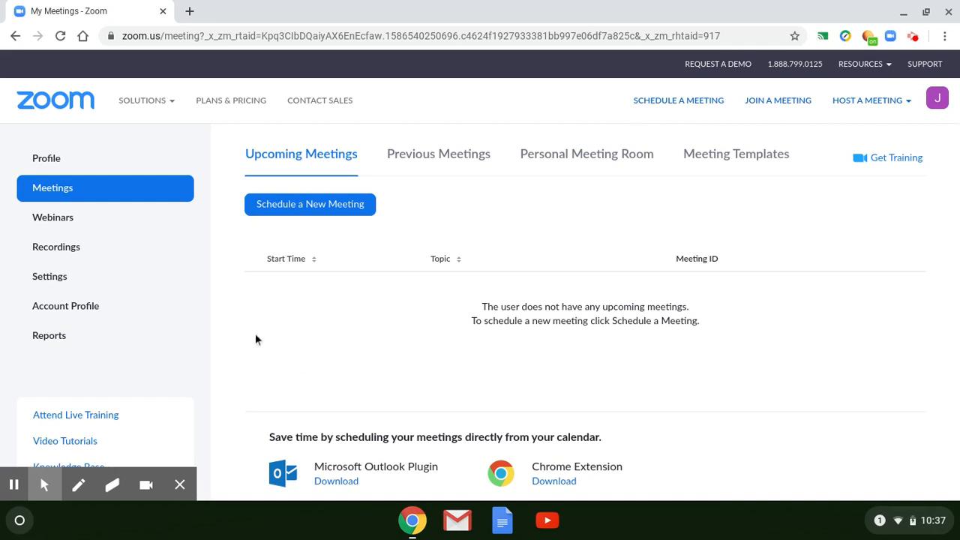
Start scheduling a new meeting with the topic "My Test Meeting" and the description "my test meeting"
{"action": "left_click", "coordinate": [60, 190]}
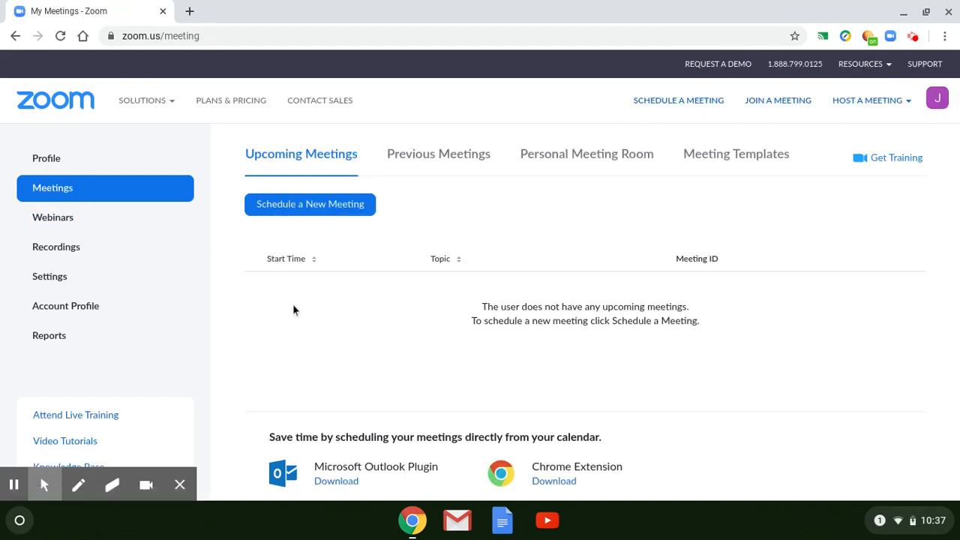
{"action": "left_click", "coordinate": [346, 213]}
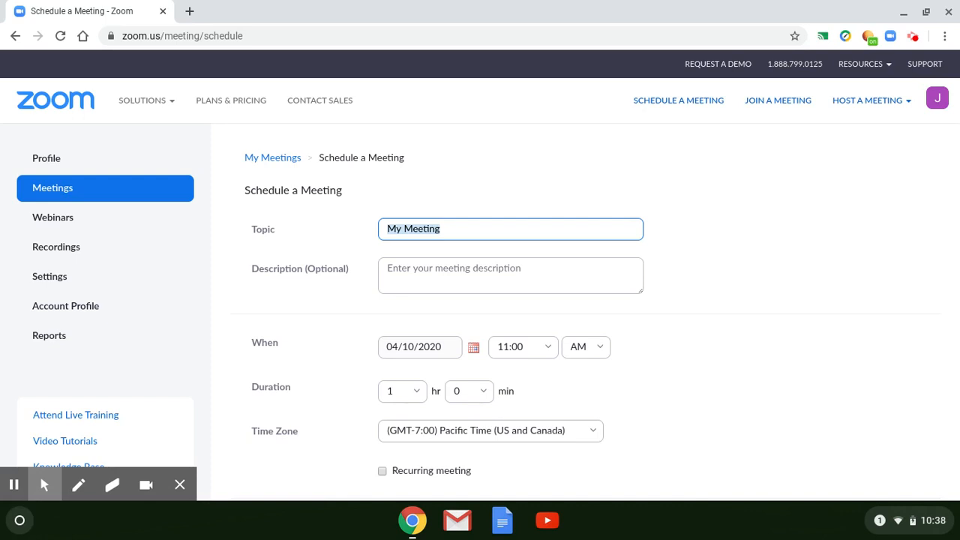
{"action": "type", "text": "T"}
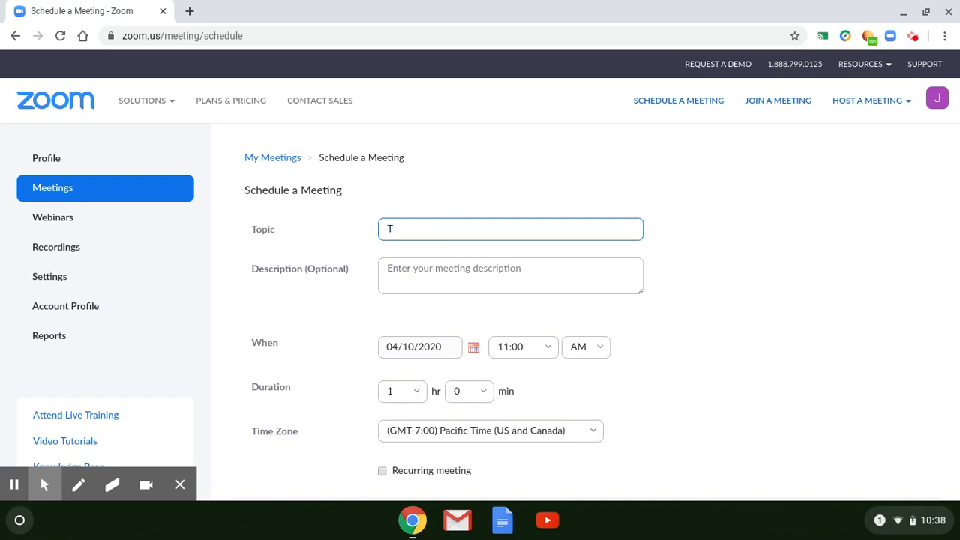
{"action": "type", "text": "My Test Meeting"}
{"action": "key", "text": "Tab"}
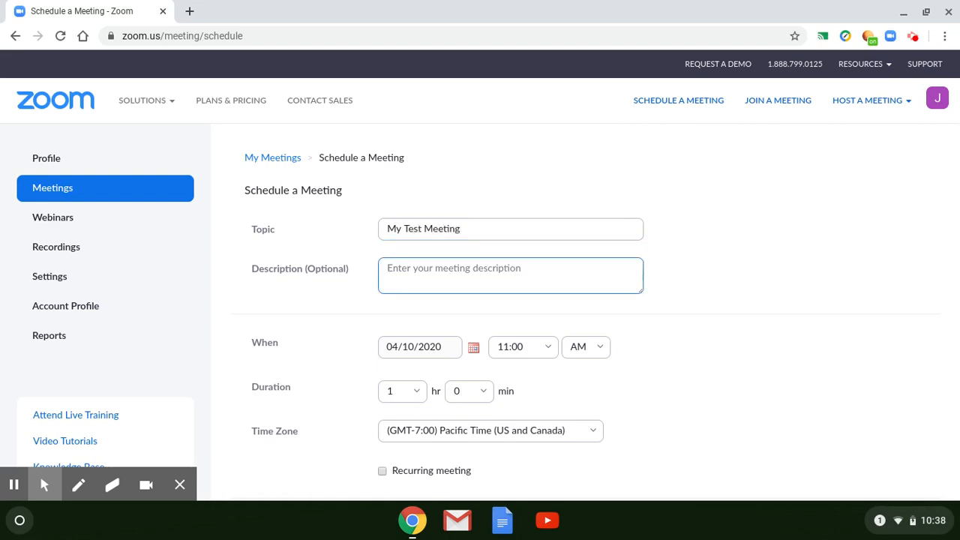
{"action": "type", "text": "my test meeting"}
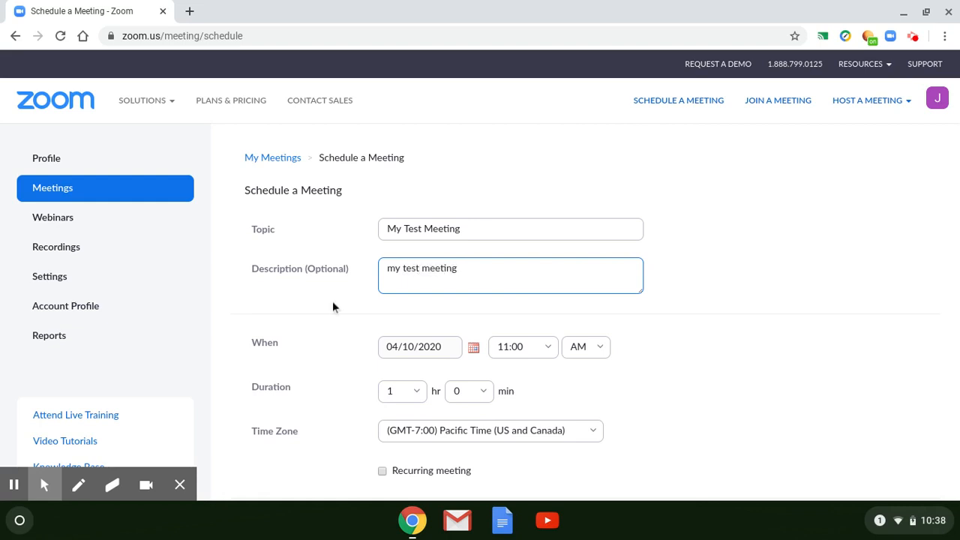
Set the meeting's start time to 11:30 AM
{"action": "left_click", "coordinate": [552, 346]}
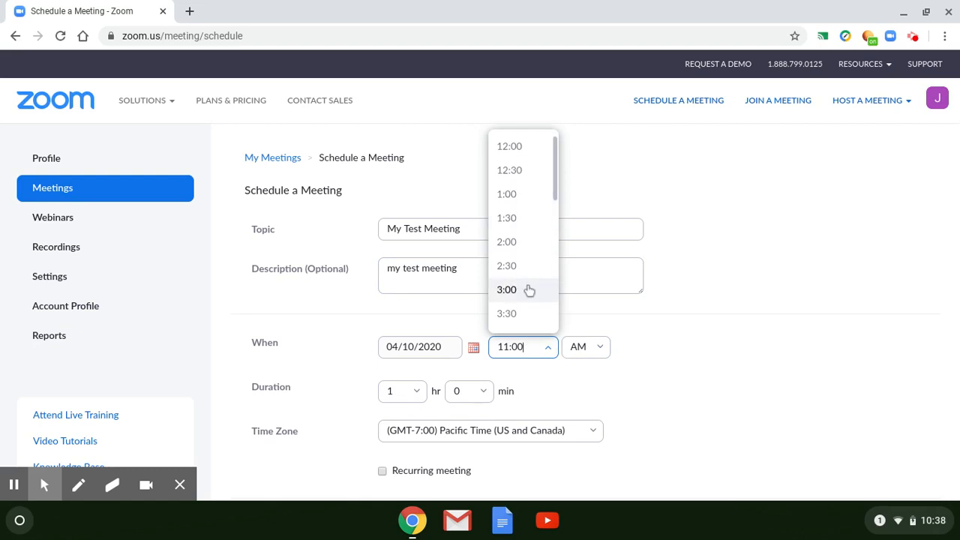
{"action": "scroll", "coordinate": [528, 289], "scroll_direction": "down", "scroll_amount": 5}
{"action": "left_click", "coordinate": [515, 316]}
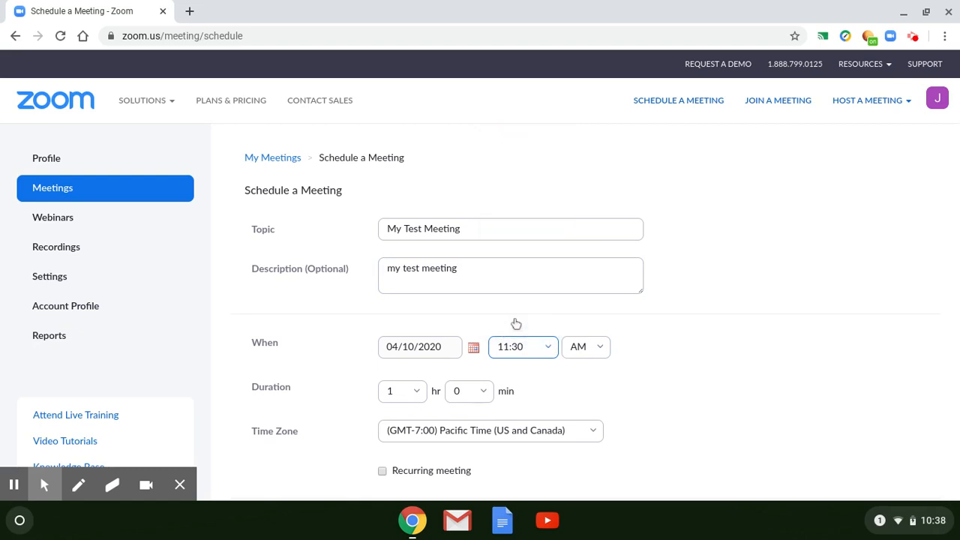
Review the remaining scheduling settings: time zone, registration, meeting ID, password, video, audio, meeting options and alternative hosts
{"action": "scroll", "coordinate": [722, 372], "scroll_direction": "down", "scroll_amount": 4}
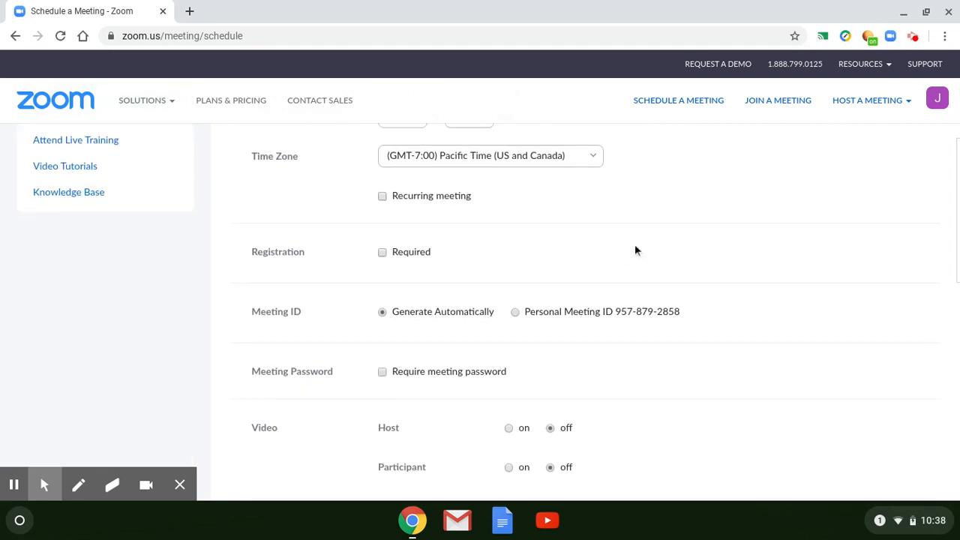
{"action": "scroll", "coordinate": [688, 241], "scroll_direction": "down", "scroll_amount": 5}
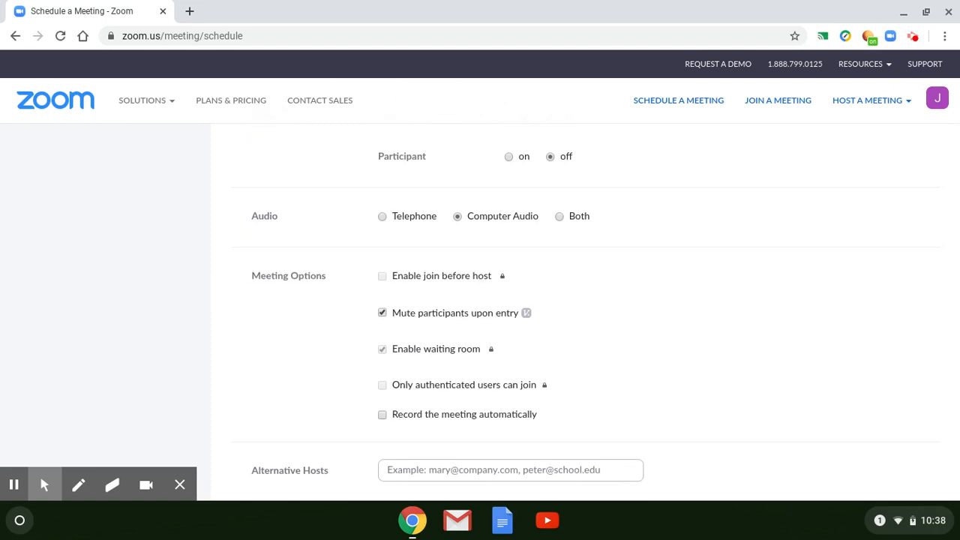
{"action": "scroll", "coordinate": [555, 179], "scroll_direction": "up", "scroll_amount": 4}
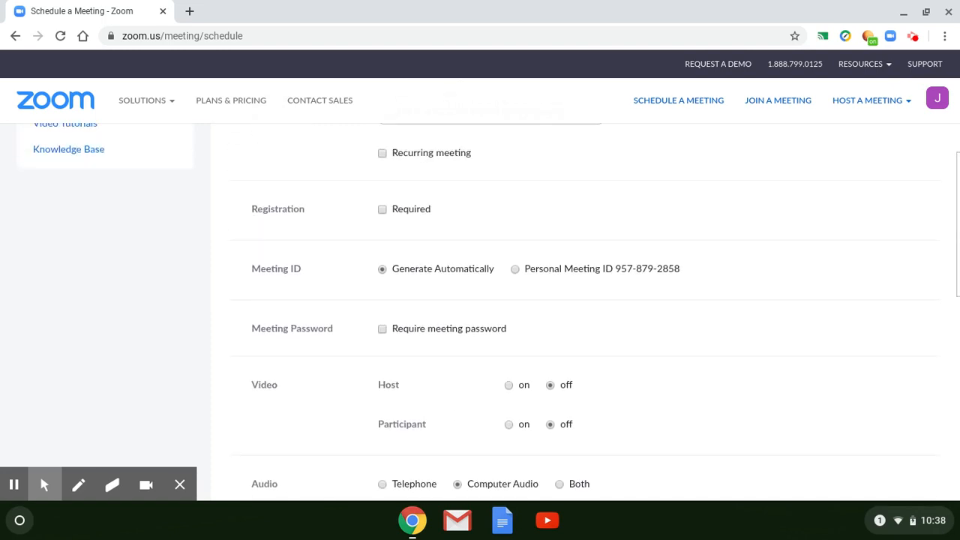
{"action": "scroll", "coordinate": [555, 177], "scroll_direction": "up", "scroll_amount": 1}
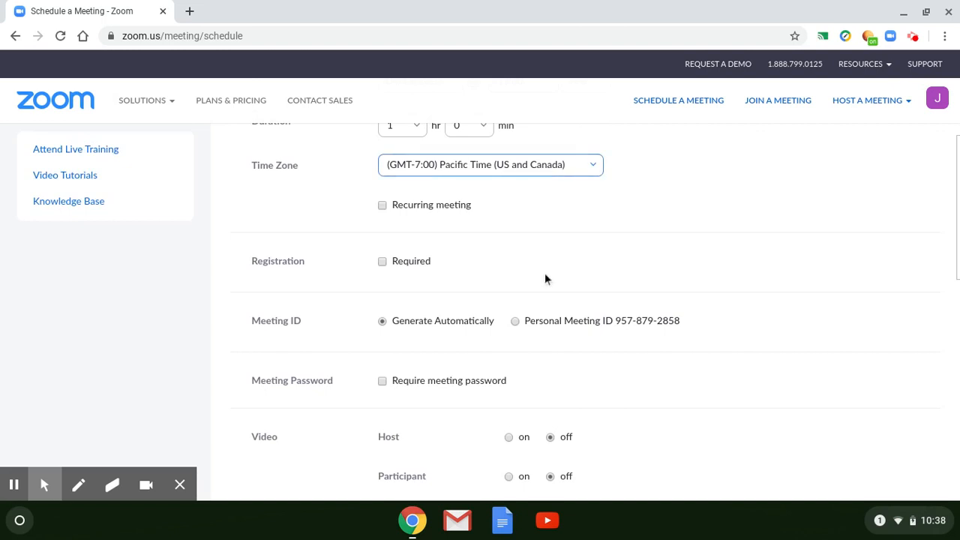
{"action": "scroll", "coordinate": [538, 298], "scroll_direction": "down", "scroll_amount": 1}
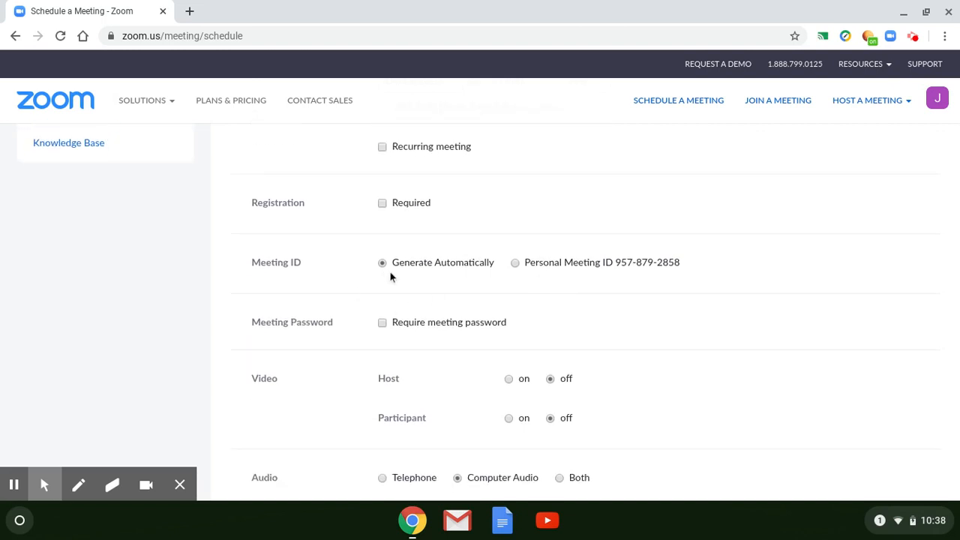
{"action": "scroll", "coordinate": [675, 307], "scroll_direction": "up", "scroll_amount": 2}
{"action": "scroll", "coordinate": [675, 308], "scroll_direction": "down", "scroll_amount": 4}
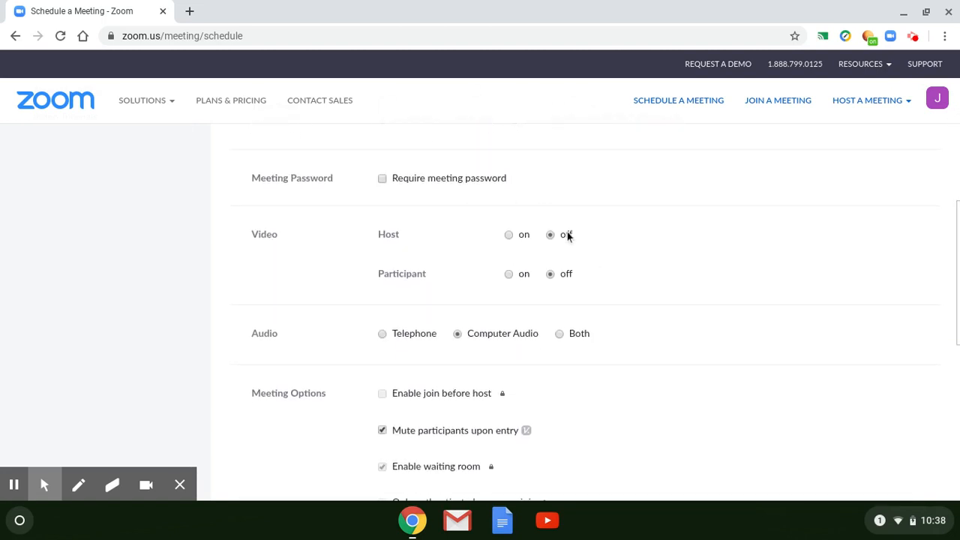
{"action": "scroll", "coordinate": [622, 291], "scroll_direction": "up", "scroll_amount": 1}
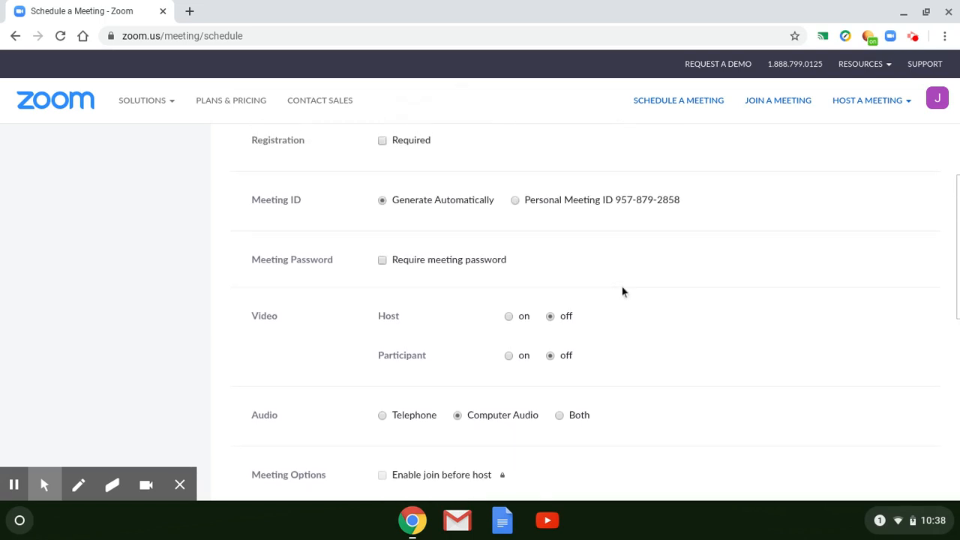
{"action": "scroll", "coordinate": [622, 291], "scroll_direction": "down", "scroll_amount": 3}
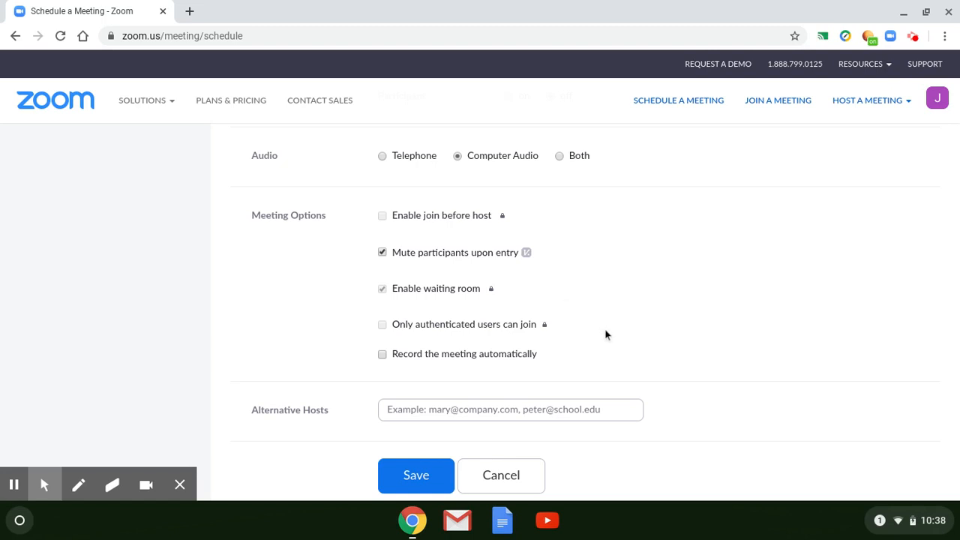
{"action": "scroll", "coordinate": [606, 335], "scroll_direction": "down", "scroll_amount": 2}
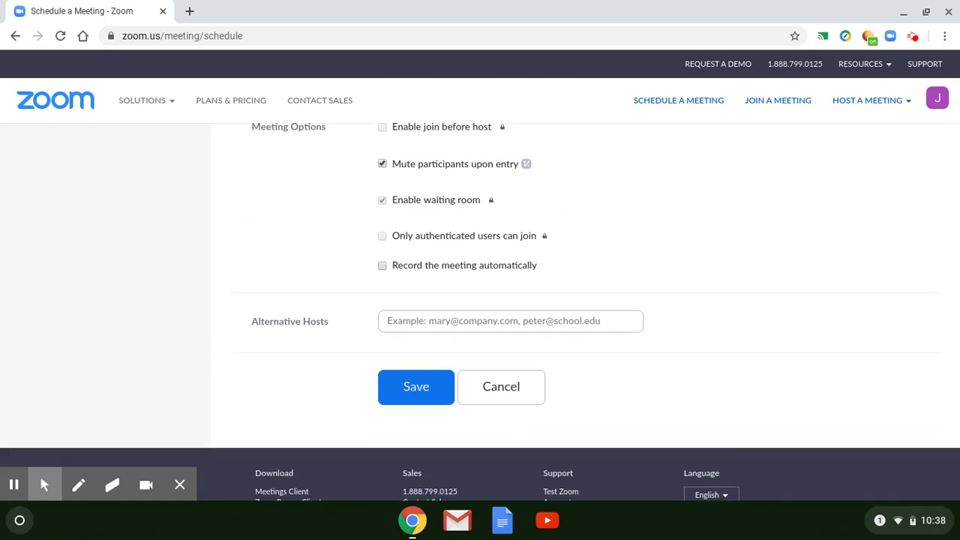
Save the meeting and add it to Google Calendar, choosing the signed-in account and allowing Zoom access
{"action": "left_click", "coordinate": [408, 388]}
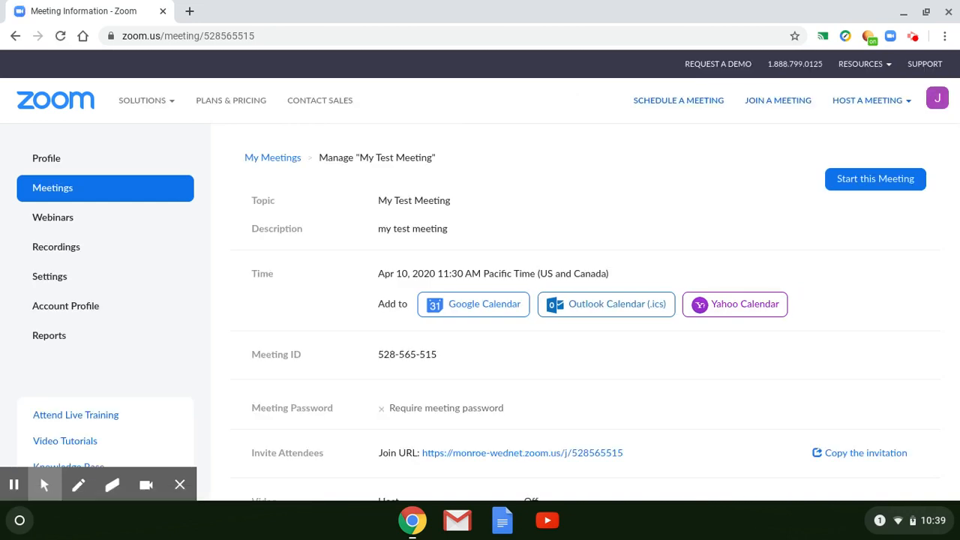
{"action": "left_click", "coordinate": [505, 308]}
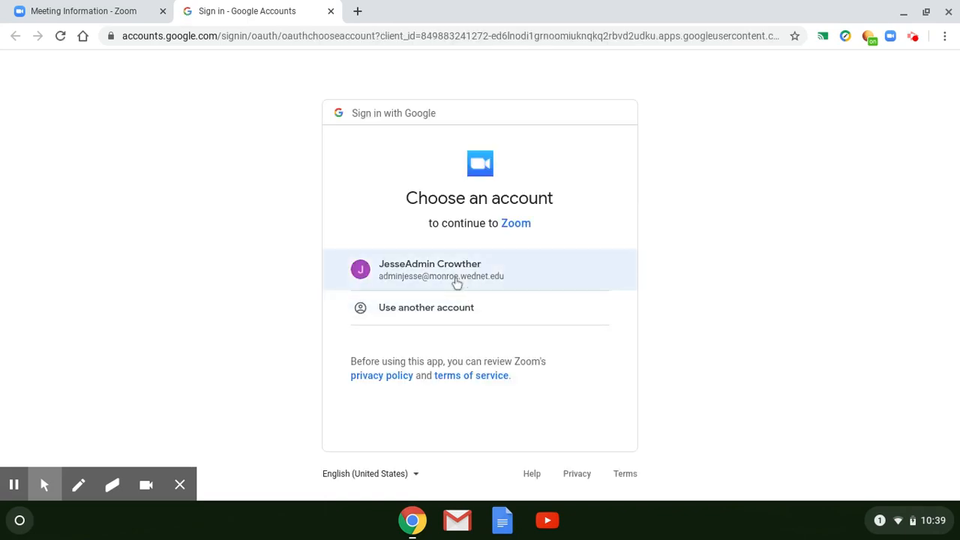
{"action": "left_click", "coordinate": [456, 280]}
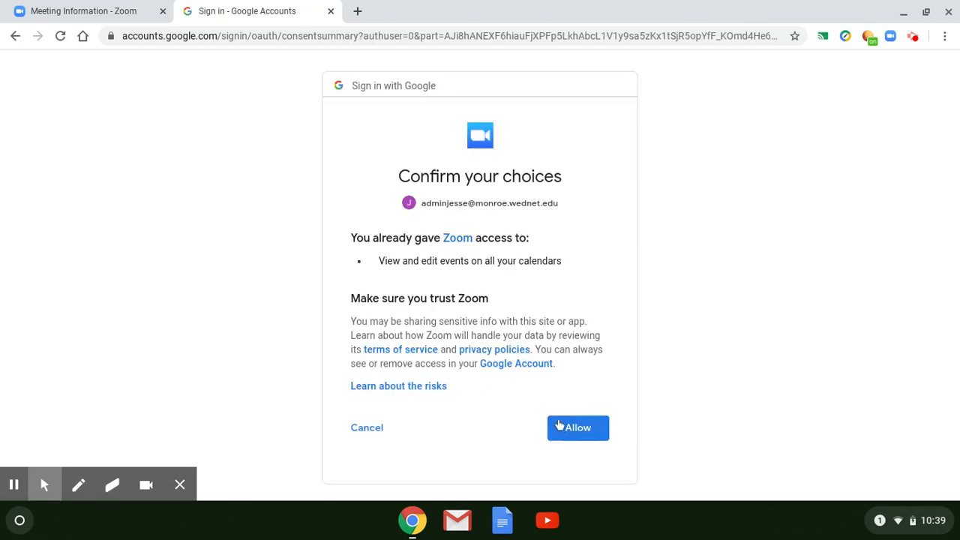
{"action": "left_click", "coordinate": [568, 428]}
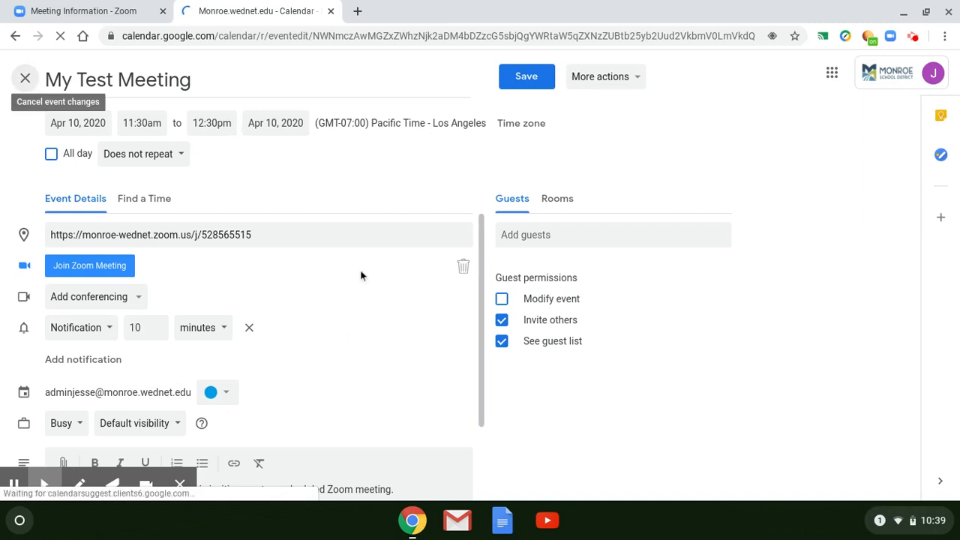
Add the first suggested contact as a guest to the calendar event, save it and send the invitation email
{"action": "left_click", "coordinate": [521, 234]}
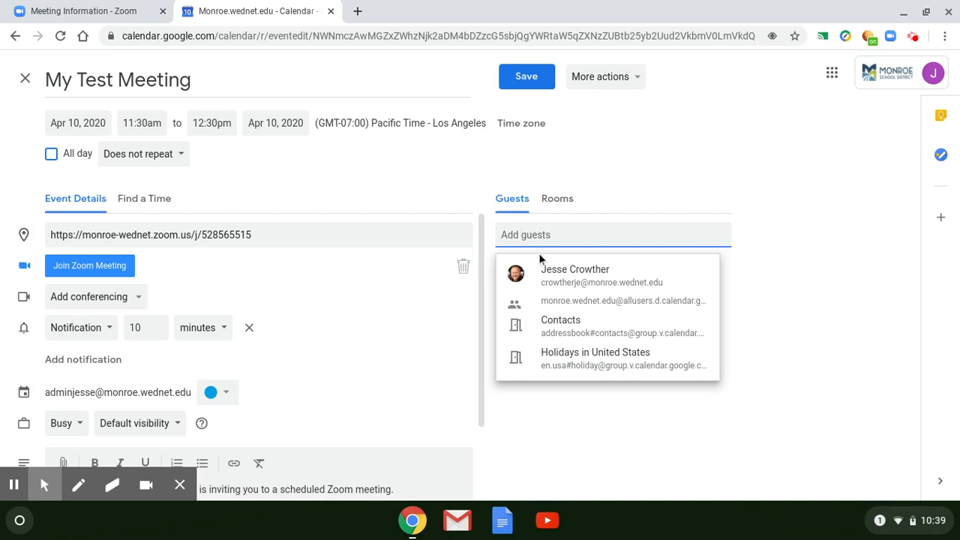
{"action": "left_click", "coordinate": [563, 276]}
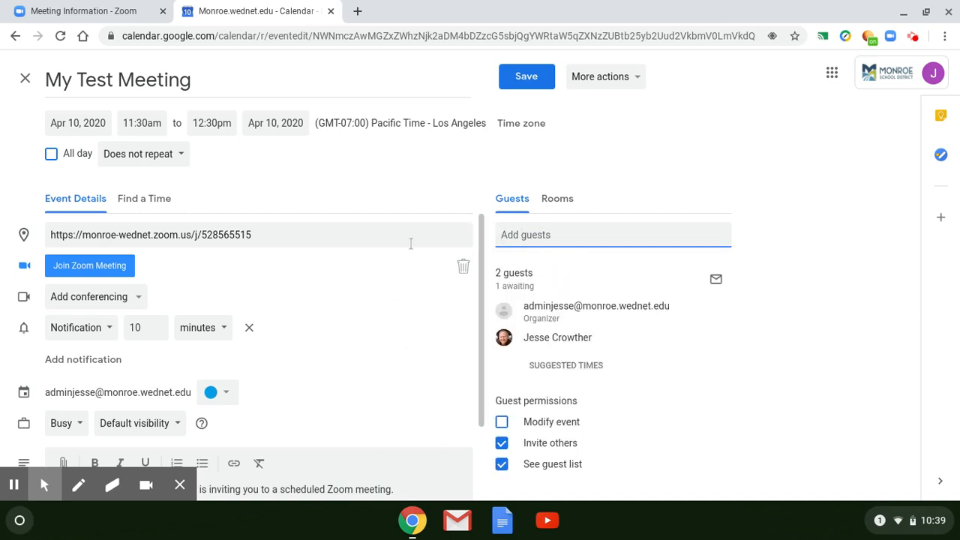
{"action": "left_click", "coordinate": [524, 82]}
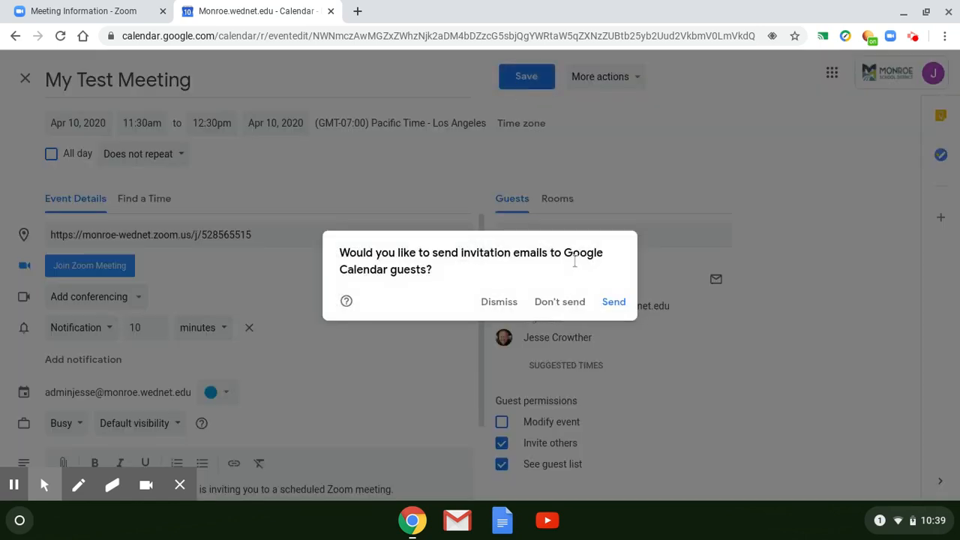
{"action": "left_click", "coordinate": [611, 302]}
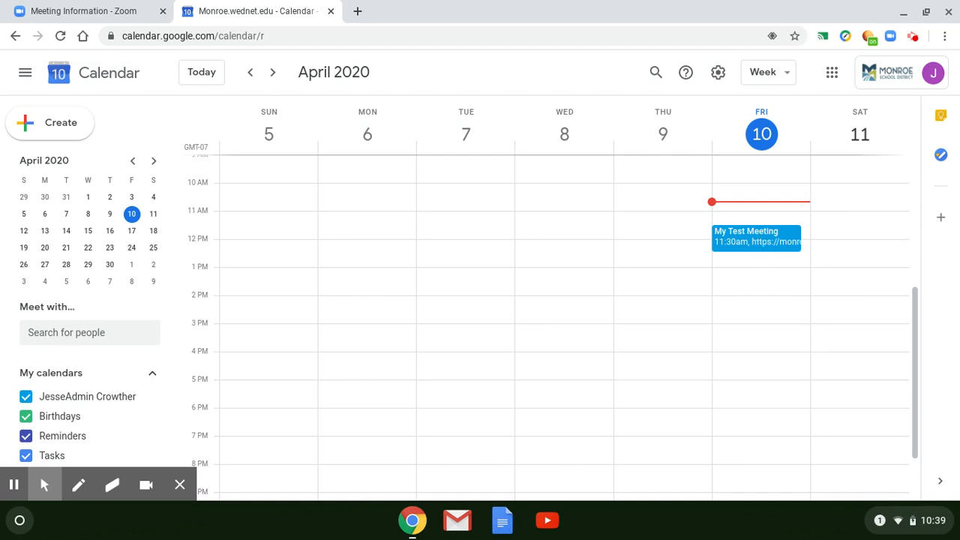
Open the My Test Meeting event in the calendar and join its Zoom meeting
{"action": "left_click", "coordinate": [760, 245]}
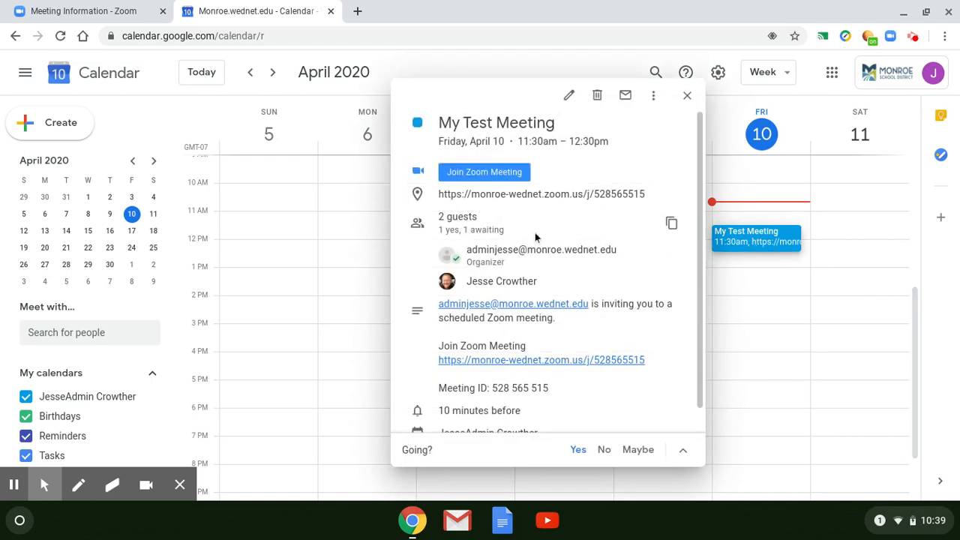
{"action": "left_click", "coordinate": [505, 175]}
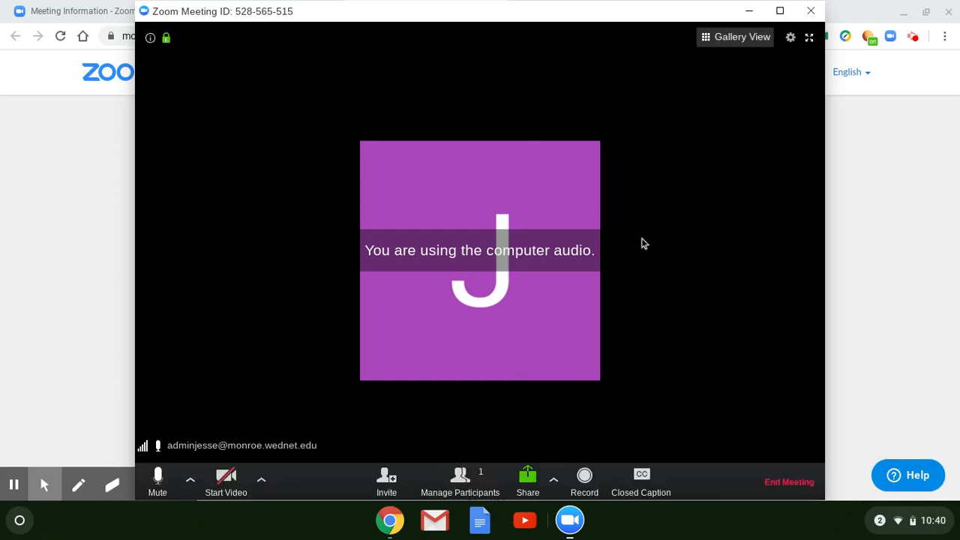
Show the meeting's participant list and admit the person in the waiting room
{"action": "left_click", "coordinate": [461, 481]}
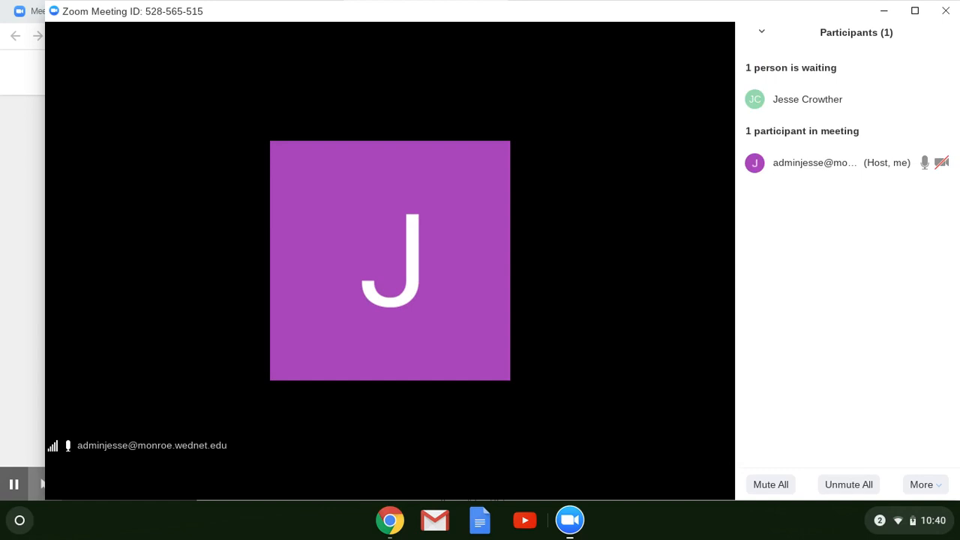
{"action": "mouse_move", "coordinate": [823, 103]}
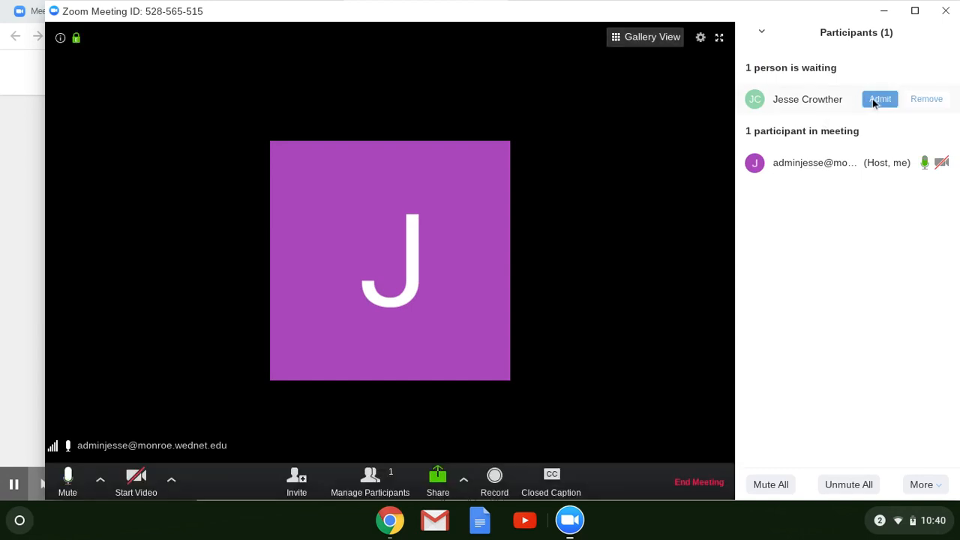
{"action": "left_click", "coordinate": [836, 100]}
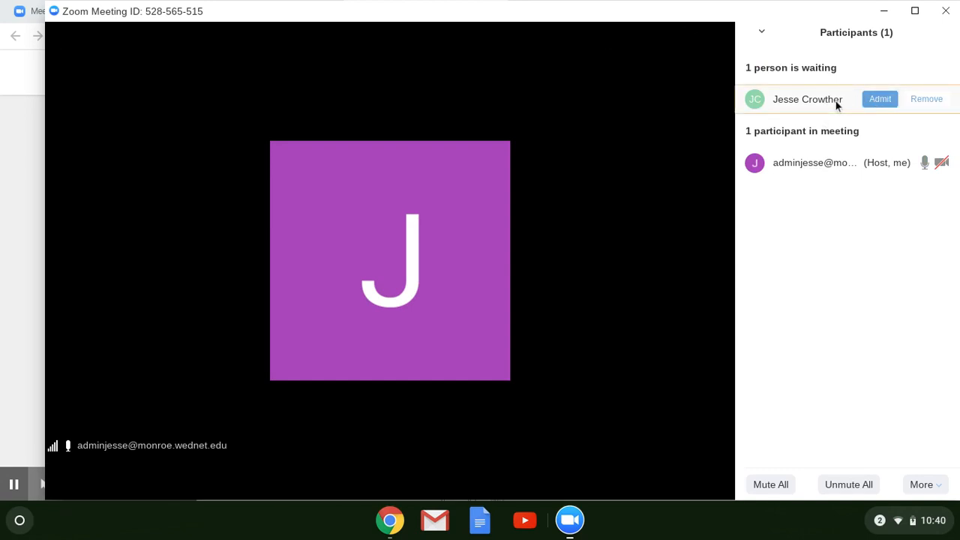
{"action": "left_click", "coordinate": [879, 100]}
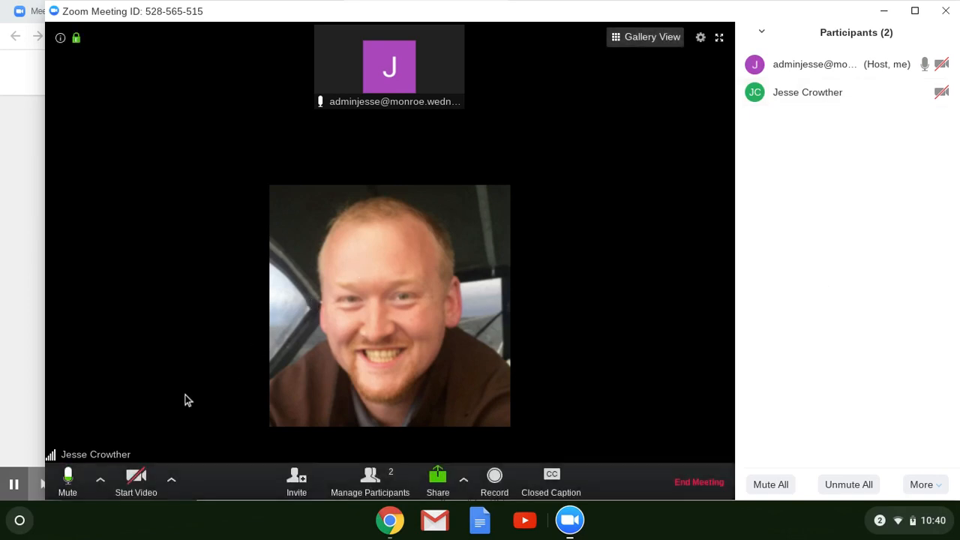
Review the host's options for the admitted participant in the participant list, closing them without choosing any
{"action": "mouse_move", "coordinate": [800, 65]}
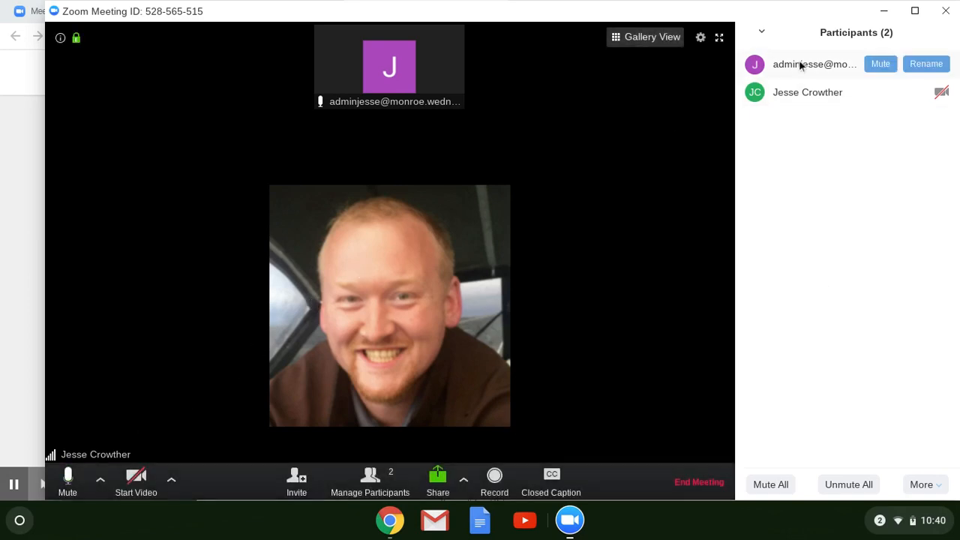
{"action": "mouse_move", "coordinate": [842, 92]}
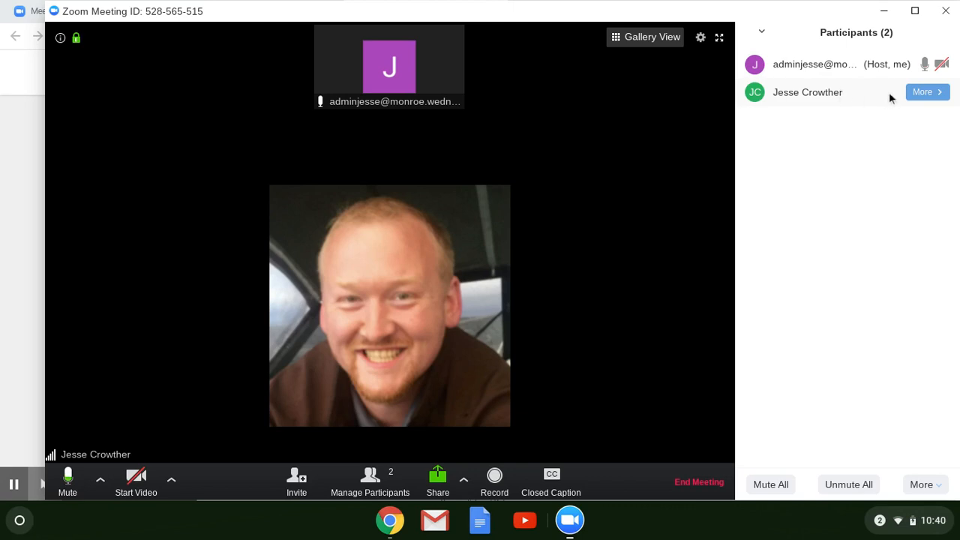
{"action": "left_click", "coordinate": [922, 92]}
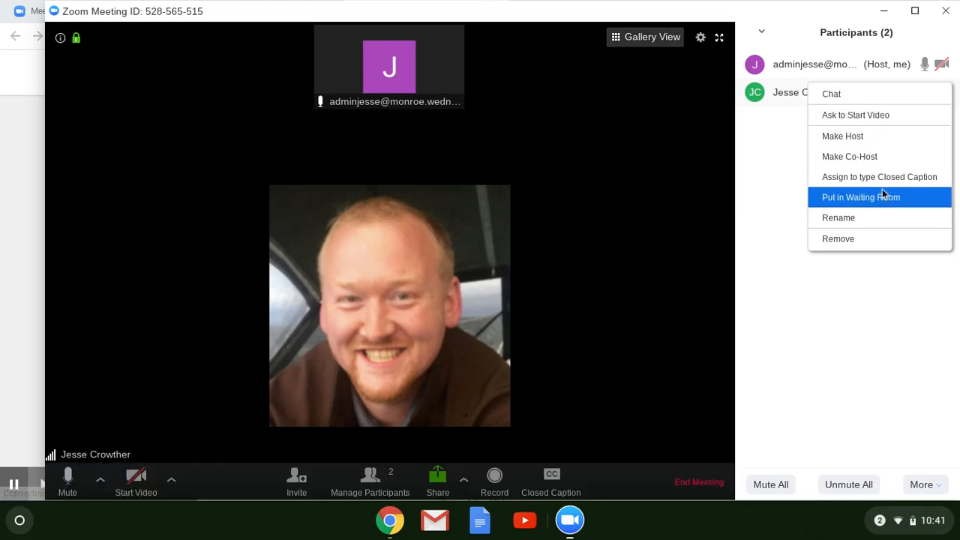
{"action": "left_click", "coordinate": [861, 284]}
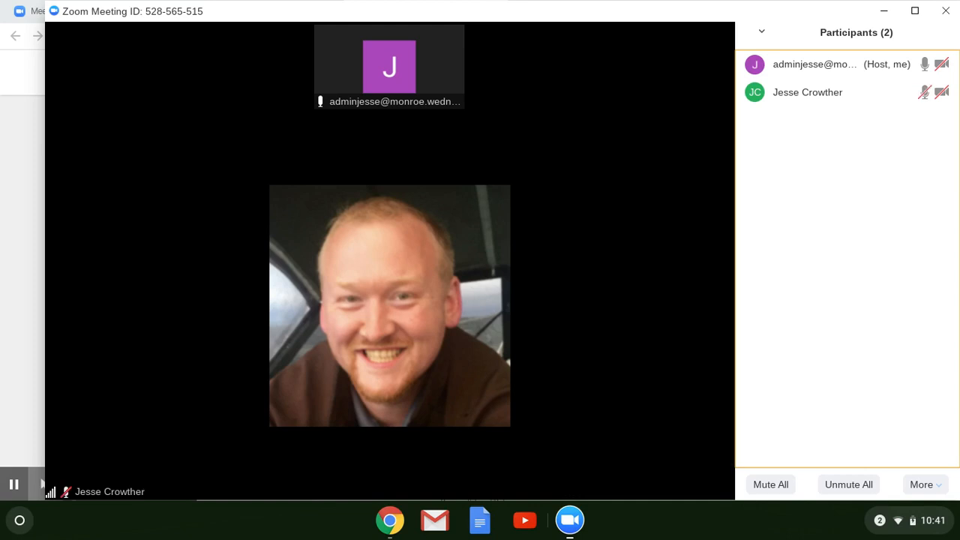
{"action": "mouse_move", "coordinate": [849, 92]}
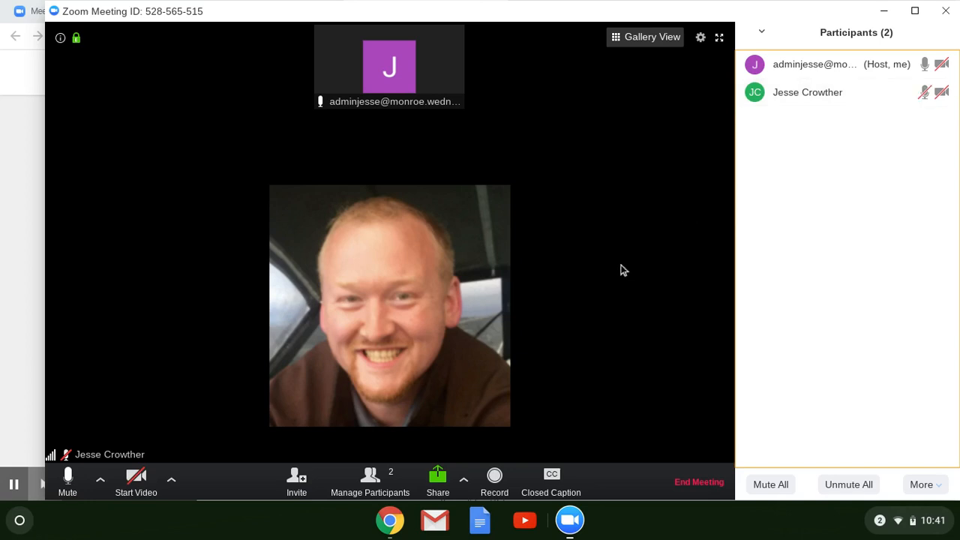
{"action": "mouse_move", "coordinate": [441, 418]}
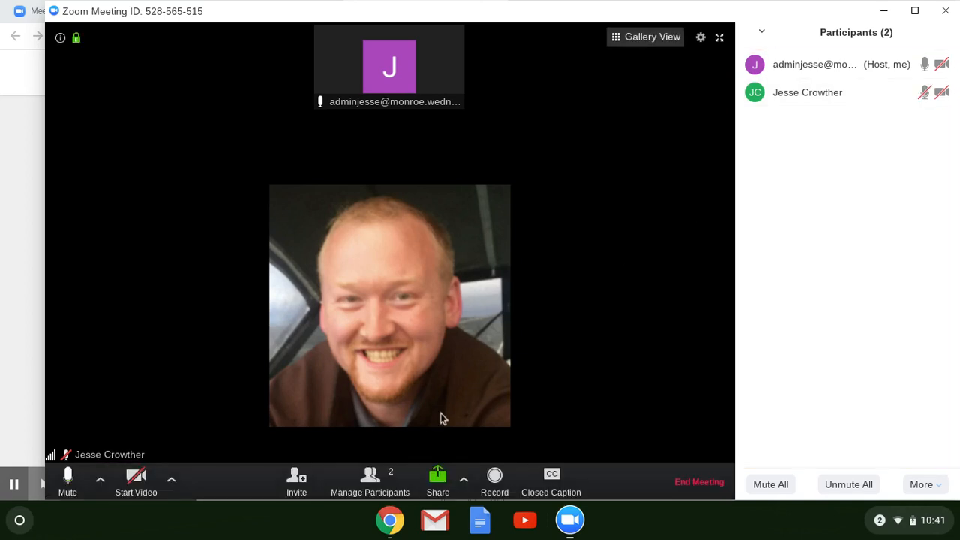
End the Zoom meeting for all participants
{"action": "left_click", "coordinate": [697, 486]}
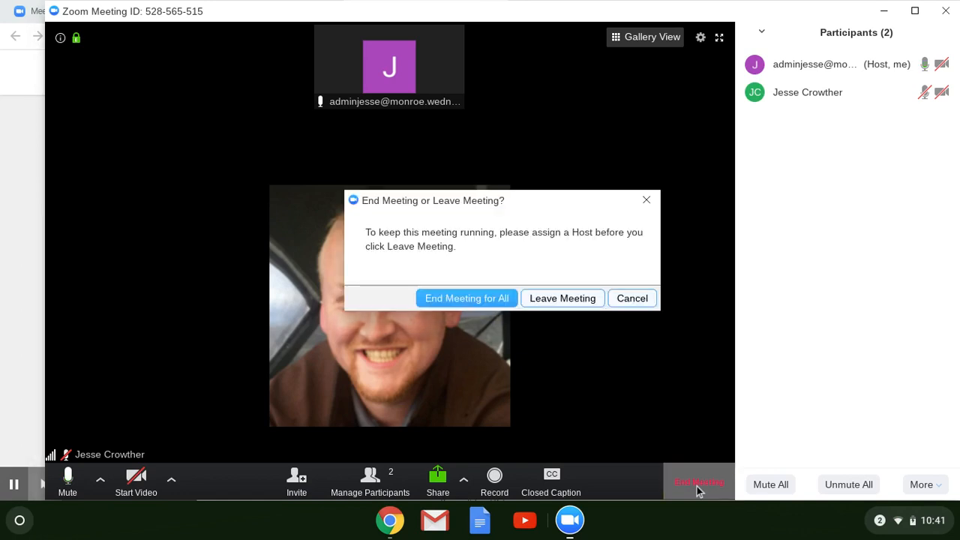
{"action": "left_click", "coordinate": [499, 301]}
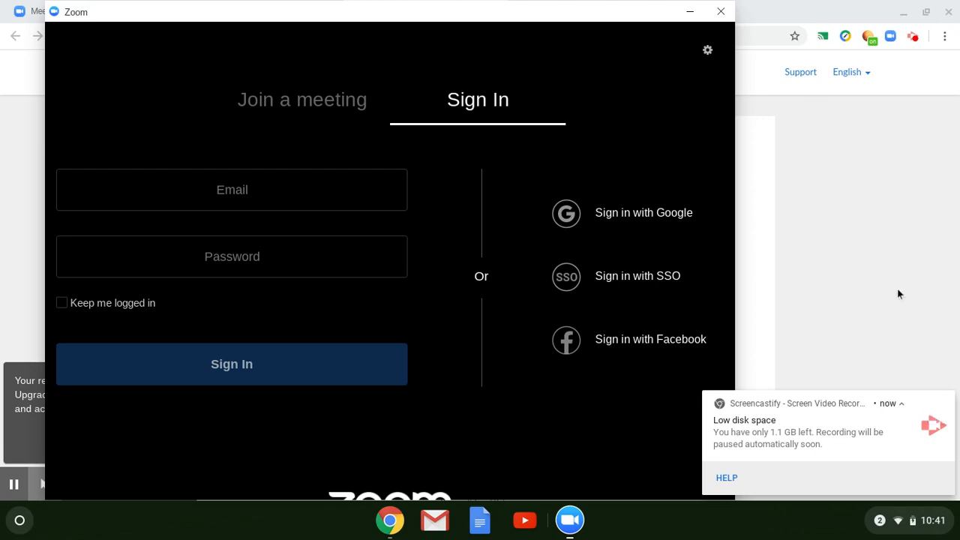
{"action": "left_click", "coordinate": [827, 431]}
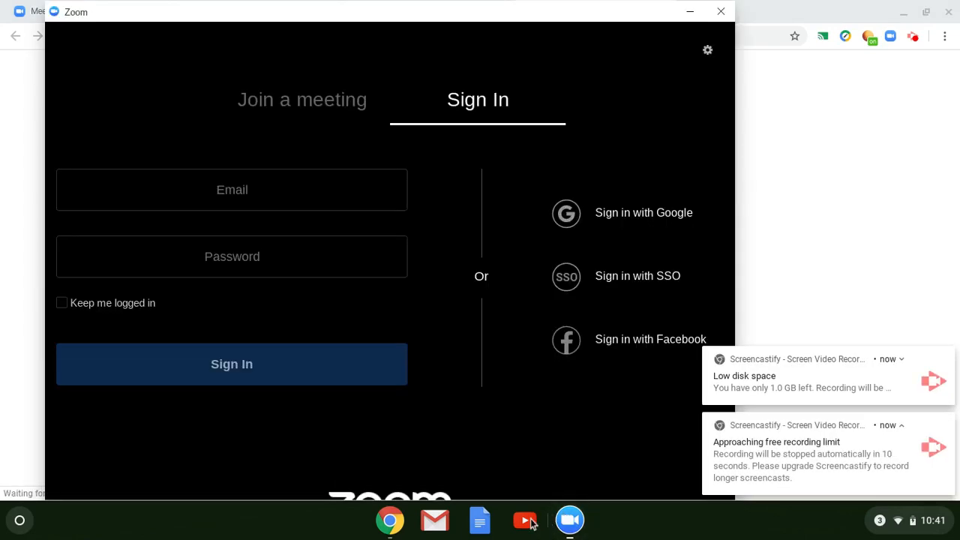
{"action": "left_click", "coordinate": [811, 6]}
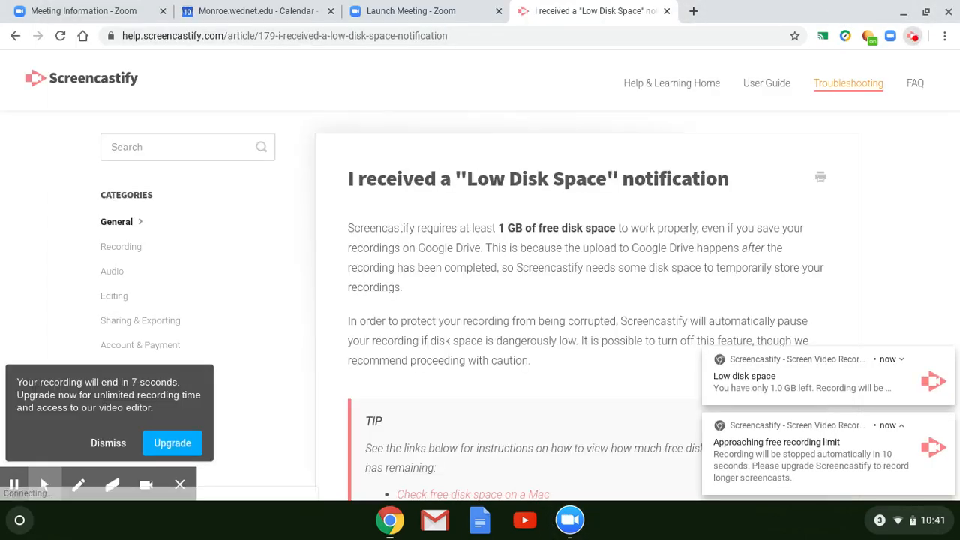
{"action": "left_click", "coordinate": [913, 36]}
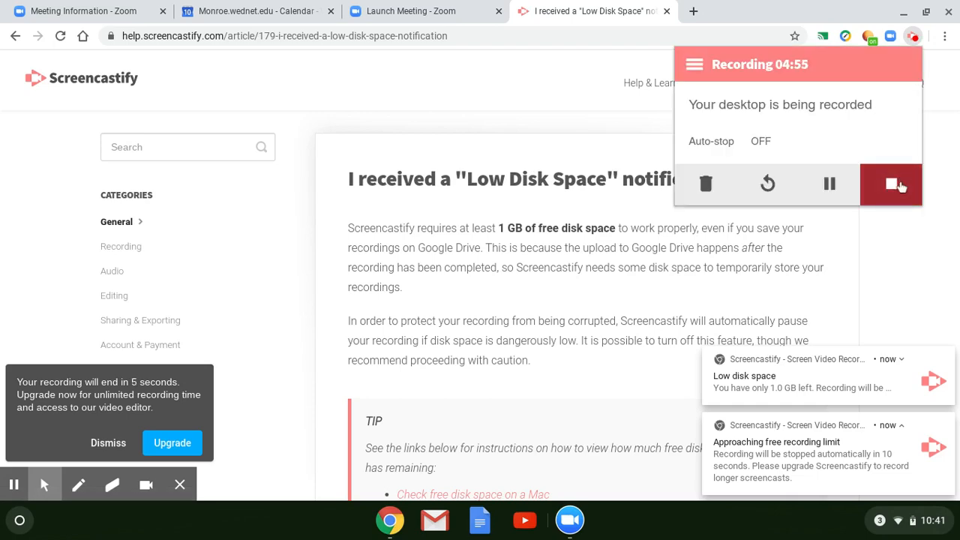